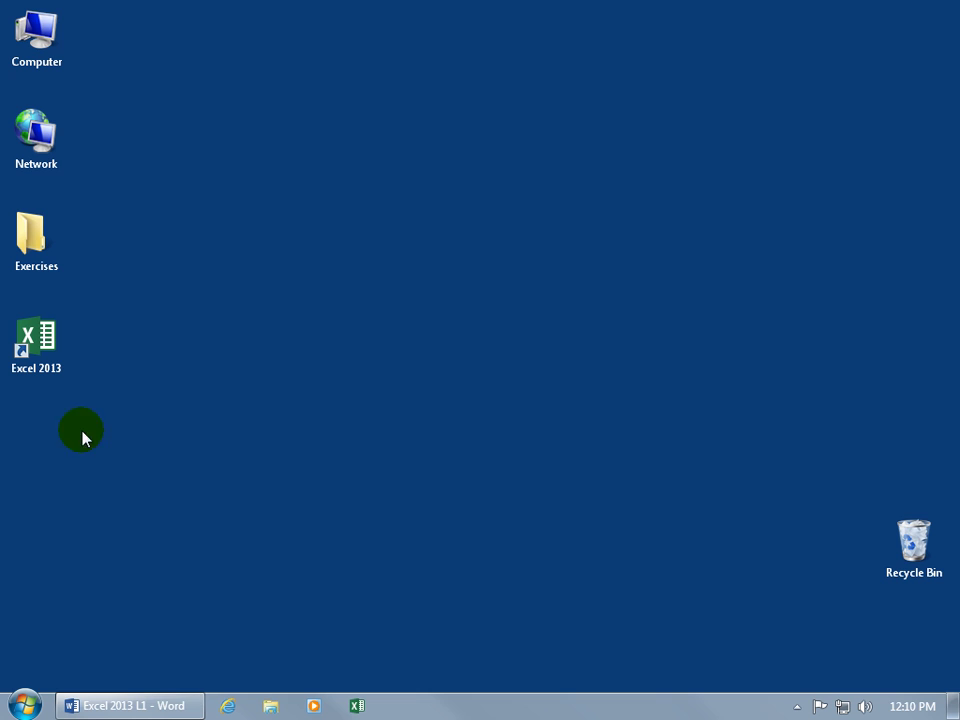
- Expand the Microsoft Office 2013 folder under All Programs in the Start menu
click(25, 705)
click(52, 636)
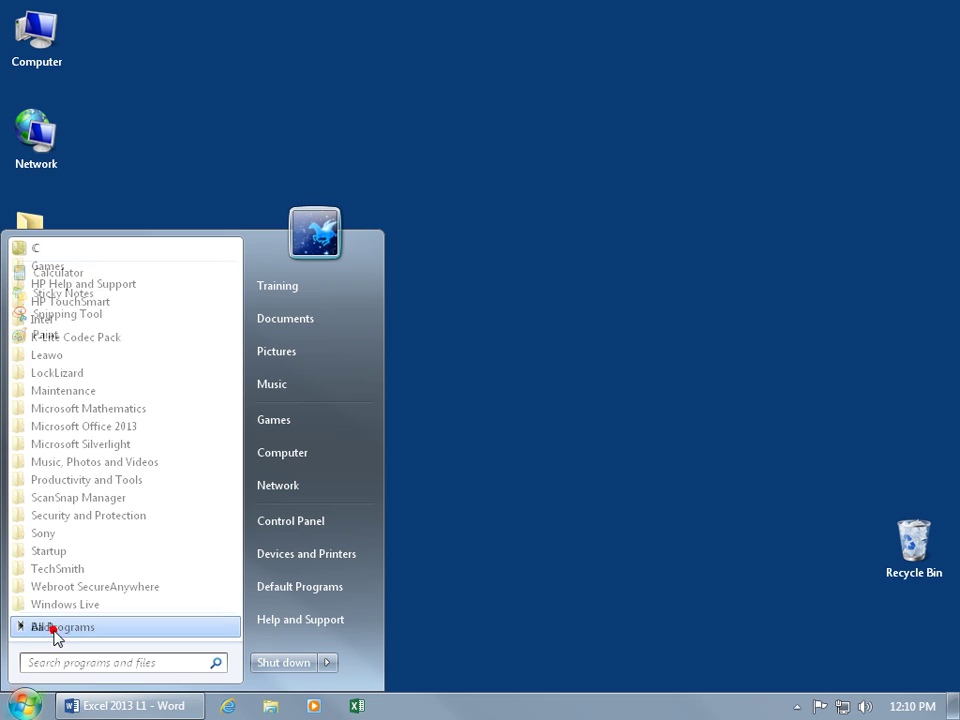
click(139, 428)
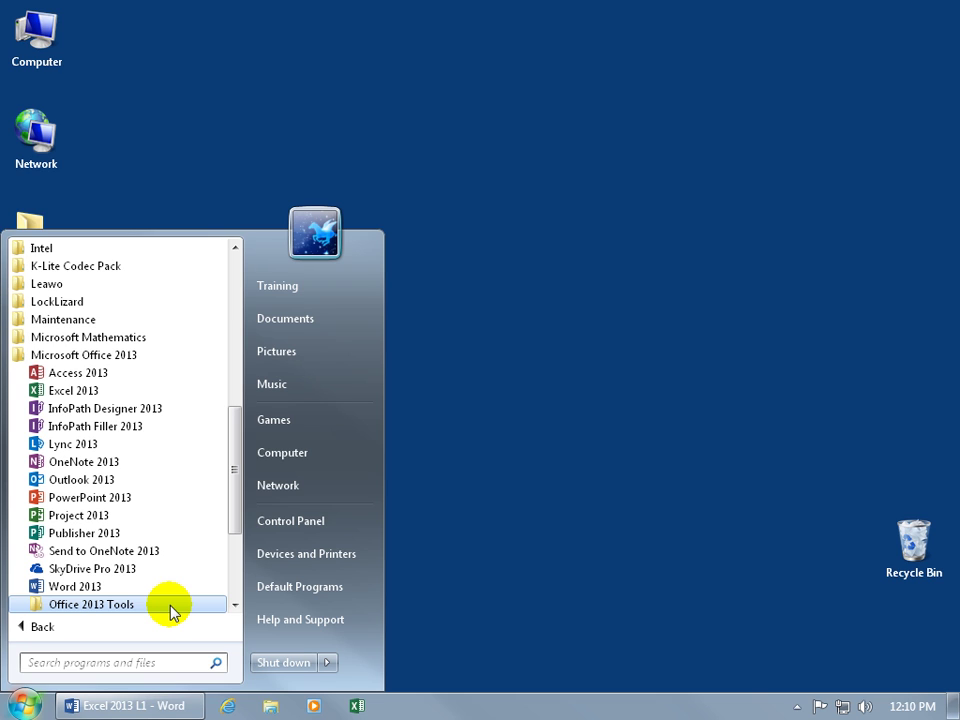
- Bring up the context menu for Excel 2013 in the Microsoft Office 2013 folder
right_click(90, 392)
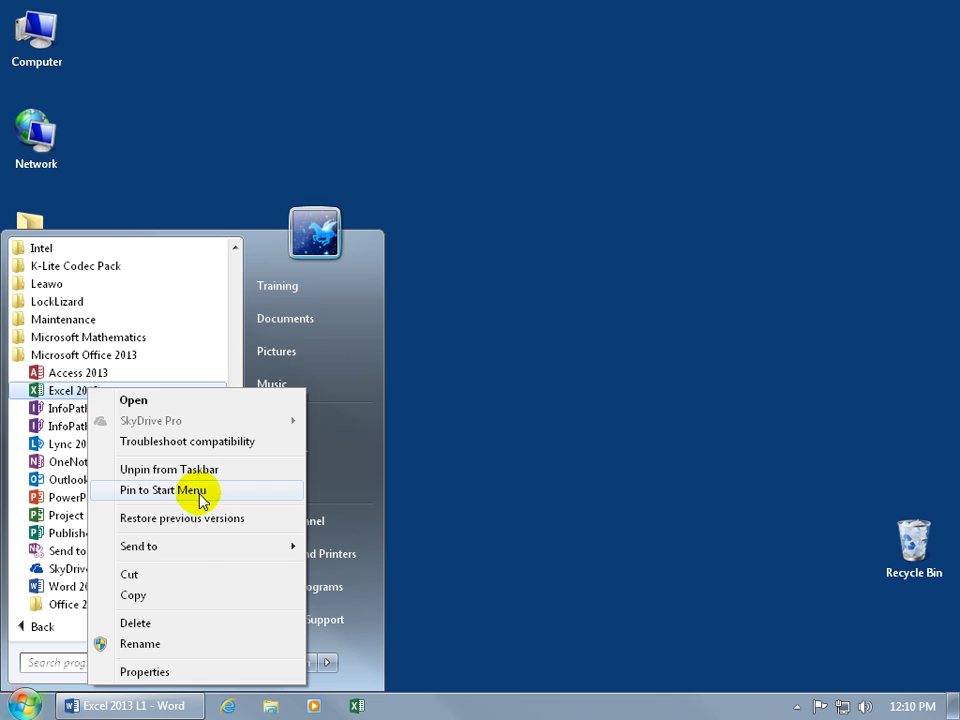
mouse_move(206, 555)
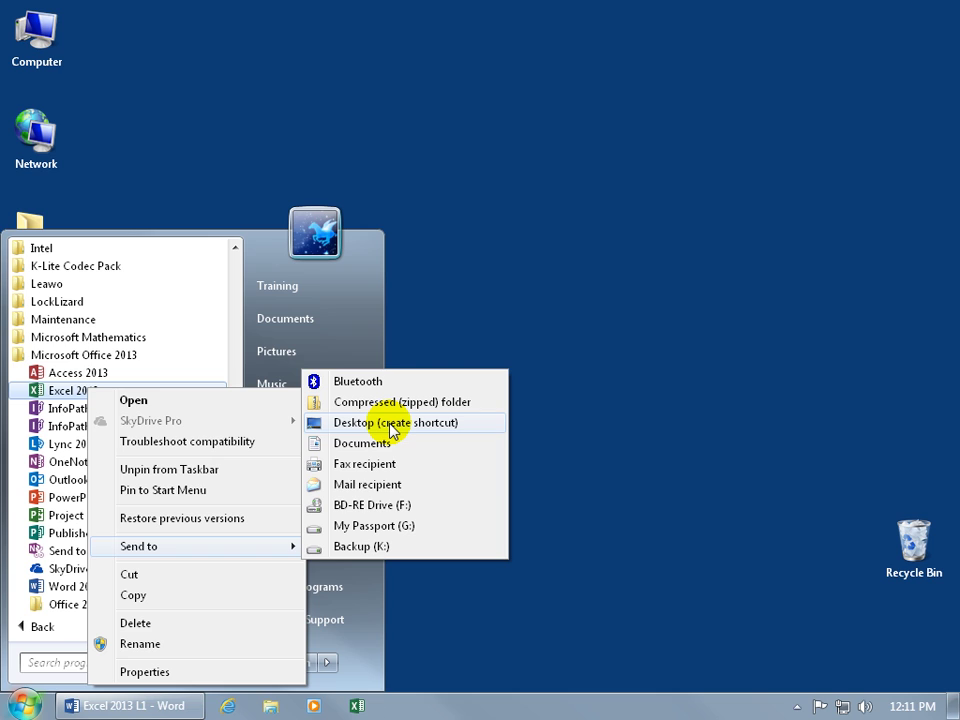
- Pin Excel 2013 to the Start menu, unpin it again, and close the Start menu
click(208, 494)
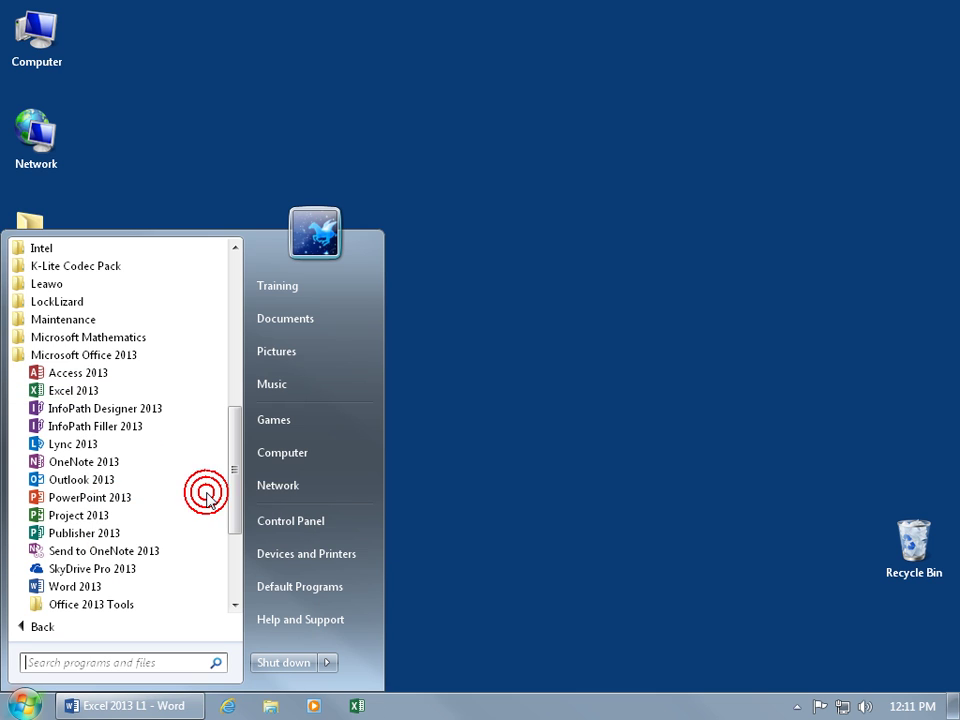
click(50, 630)
mouse_move(92, 271)
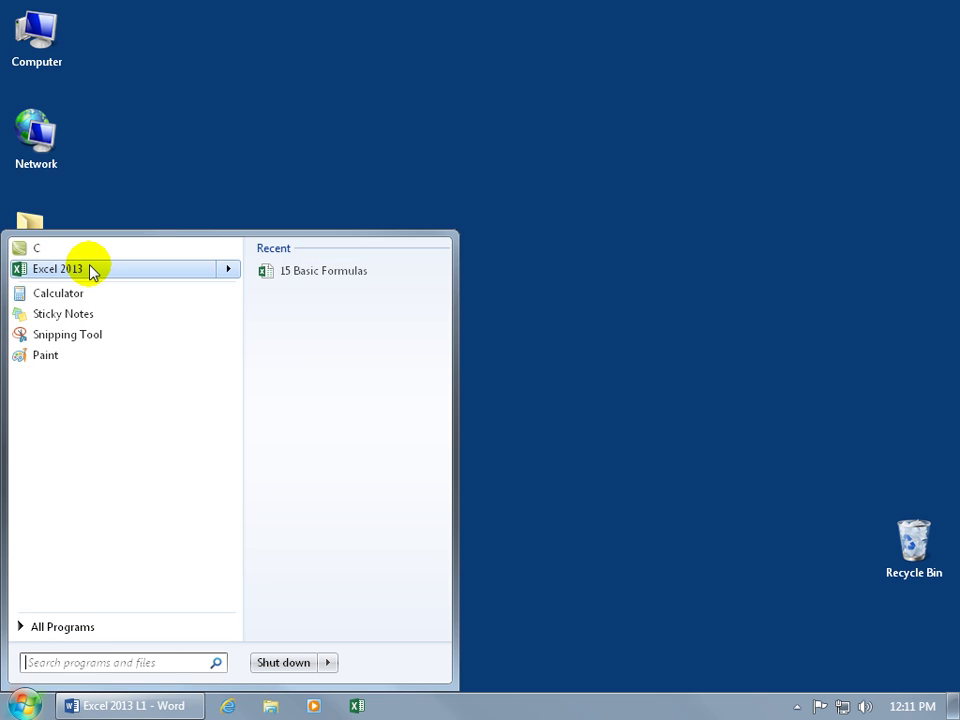
click(88, 271)
right_click(88, 271)
click(148, 328)
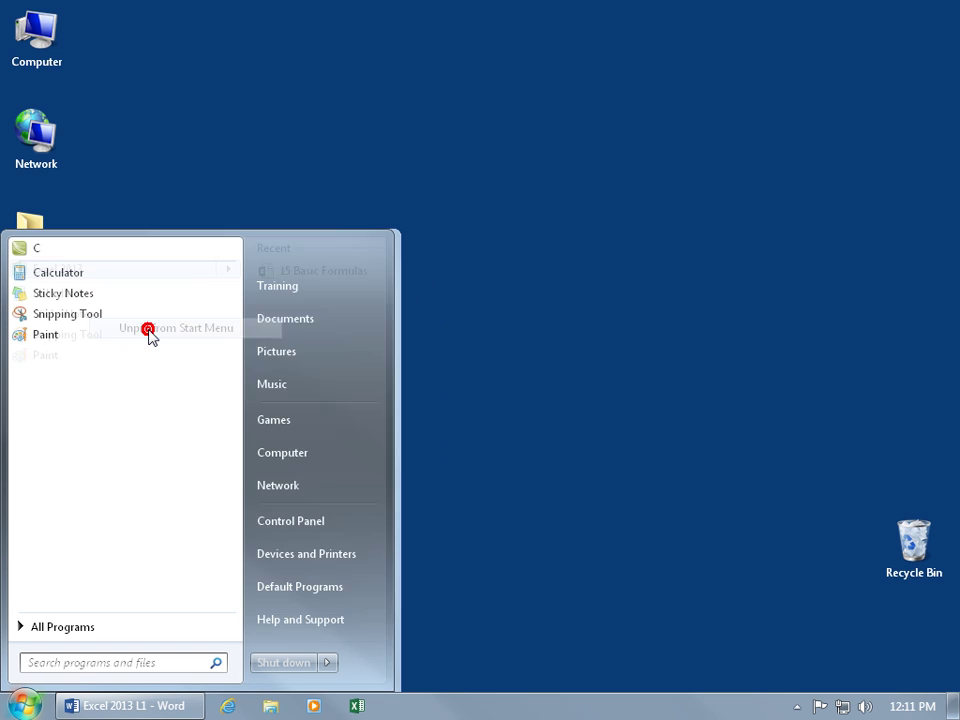
click(576, 358)
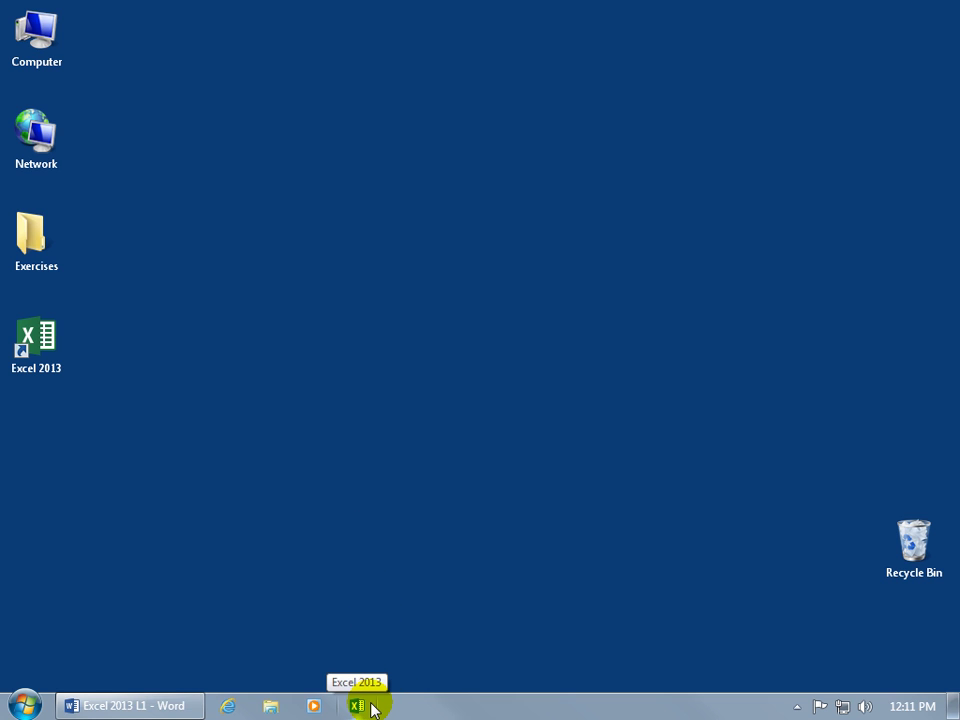
- Launch Excel 2013 from its desktop shortcut to reach the start screen
double_click(38, 350)
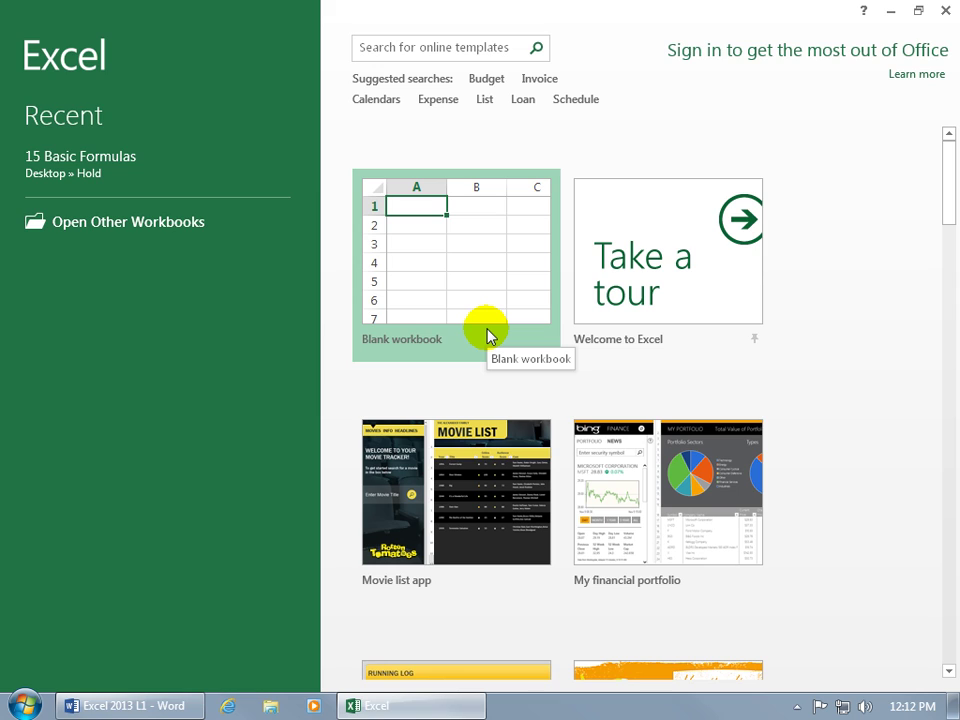
- Create a new Blank workbook (Book1) from the Excel start screen
click(462, 273)
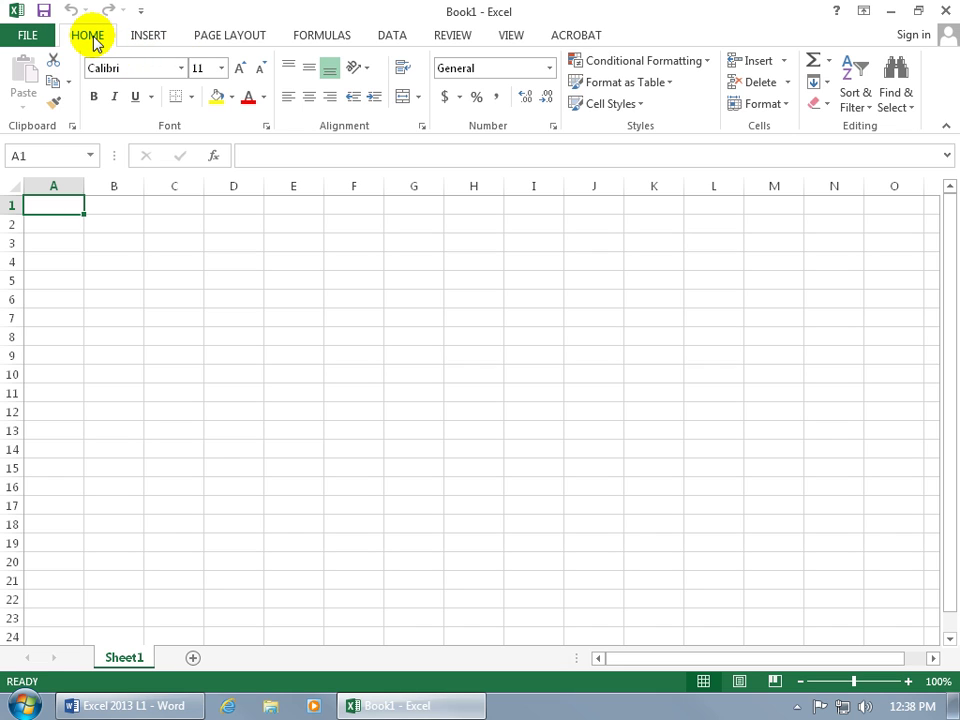
click(150, 38)
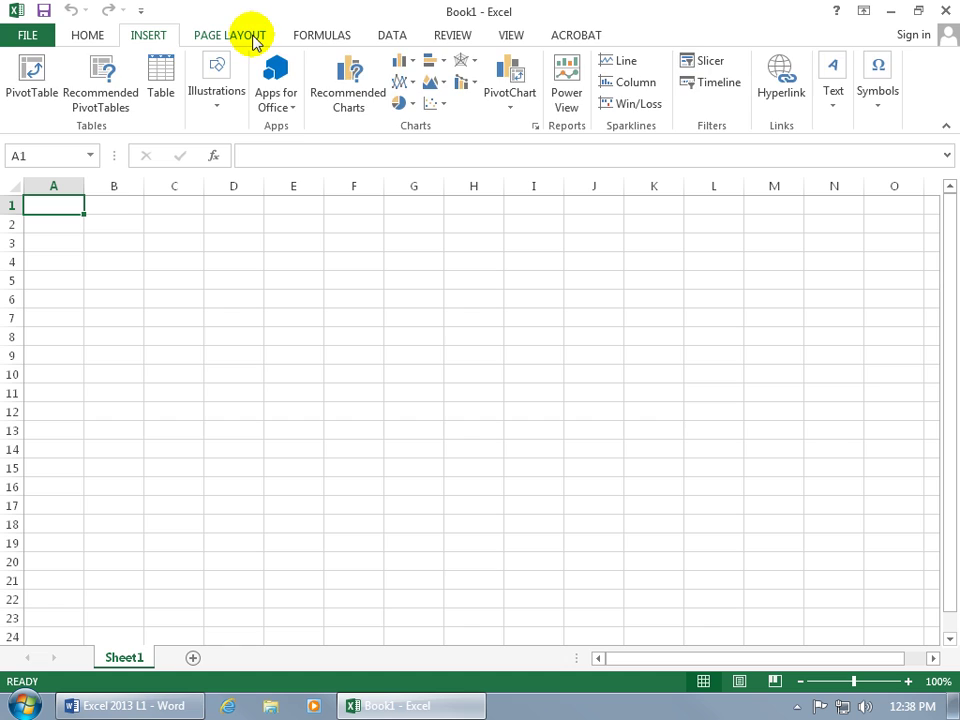
click(252, 37)
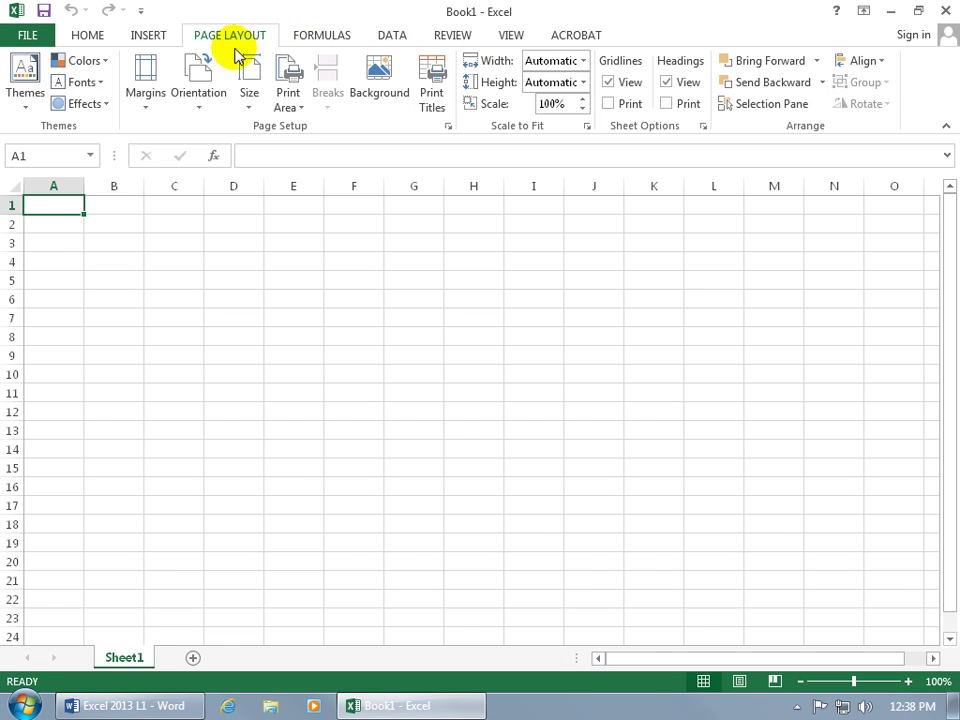
click(88, 38)
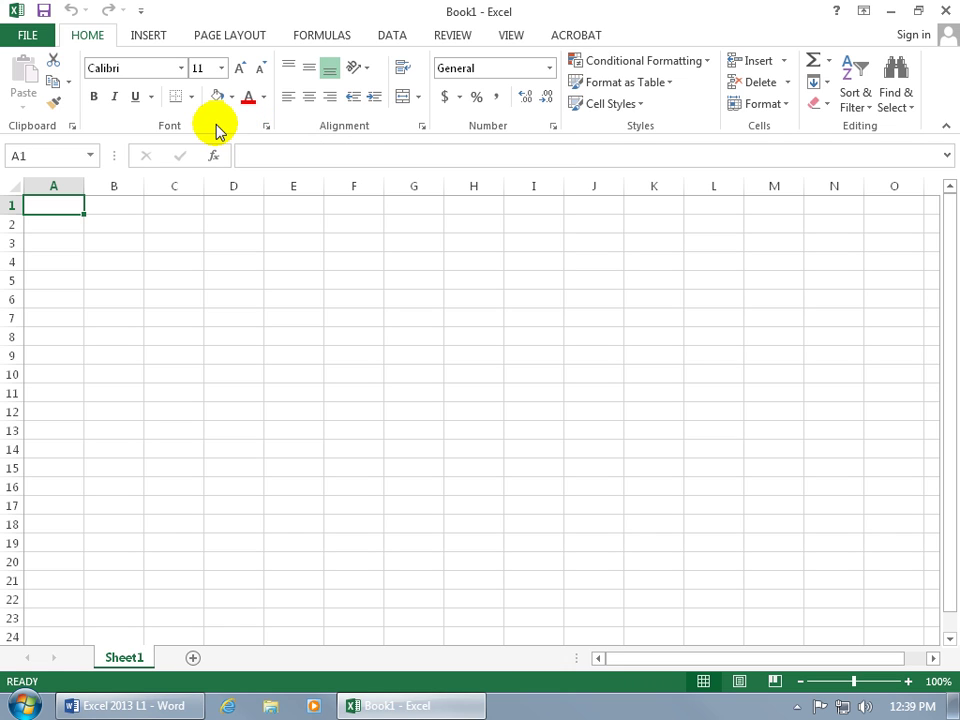
- Open the Format Cells font settings and preview Strikethrough, leaving it off
click(266, 127)
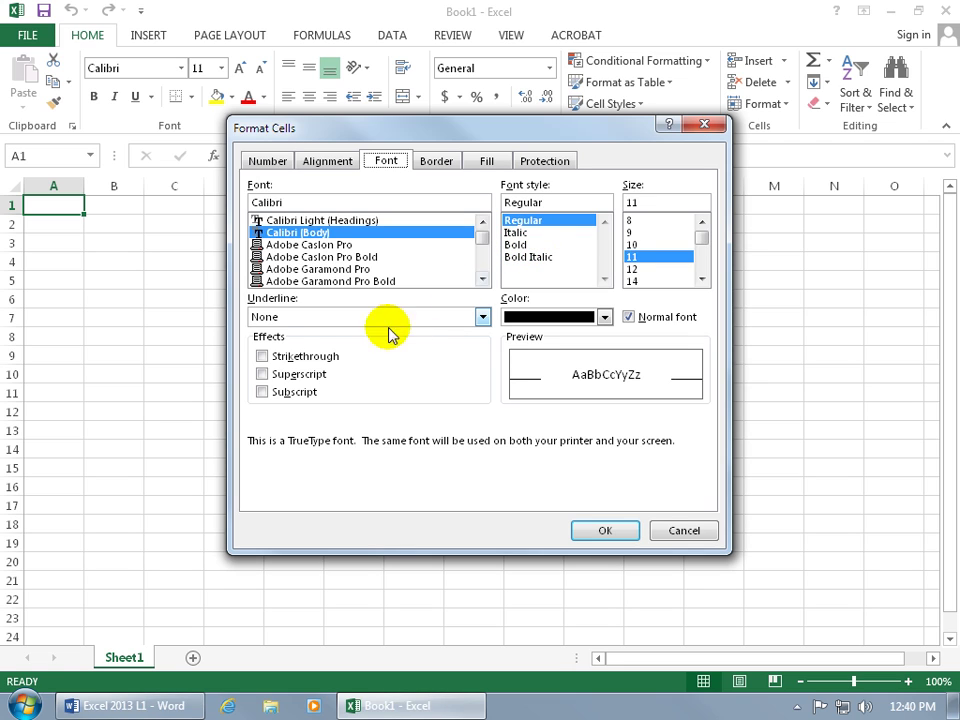
click(263, 357)
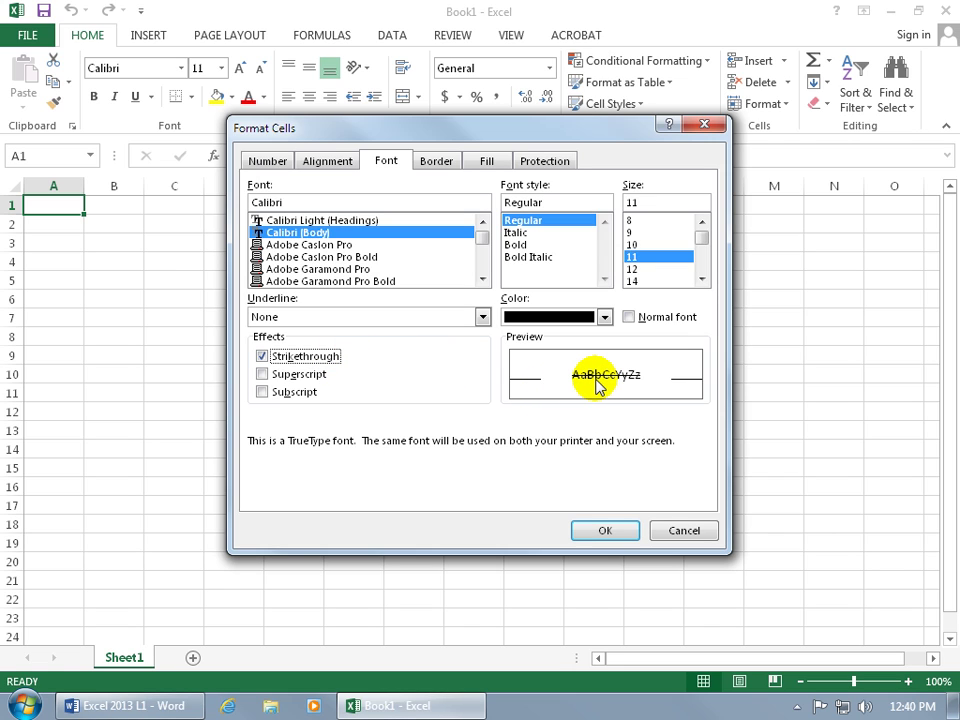
click(262, 356)
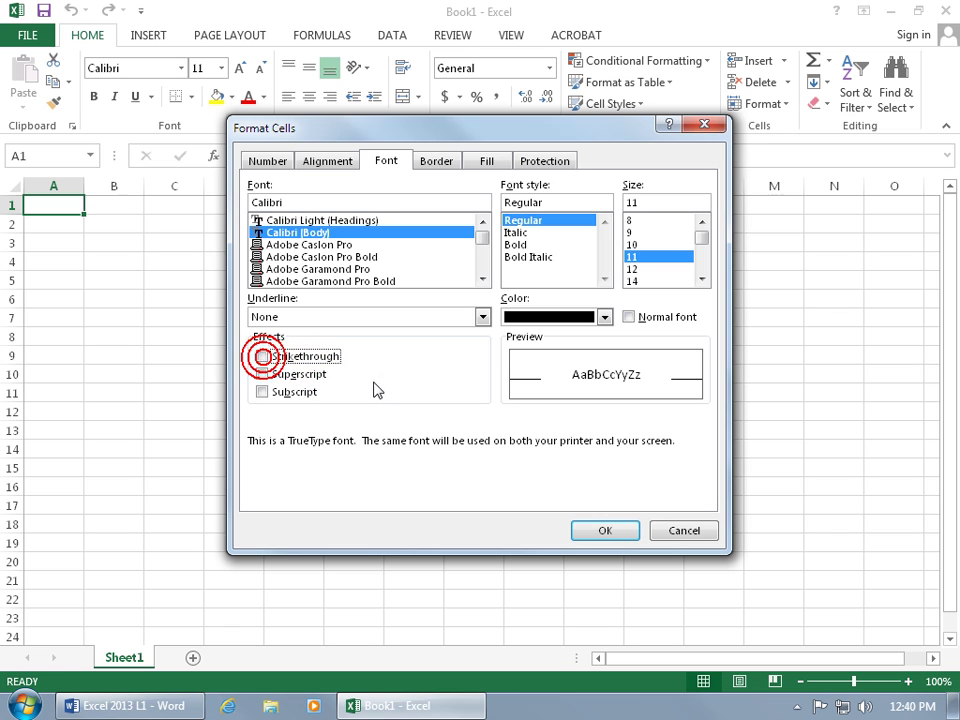
- Cancel the Format Cells dialog, keeping Calibri 11 unchanged
click(682, 529)
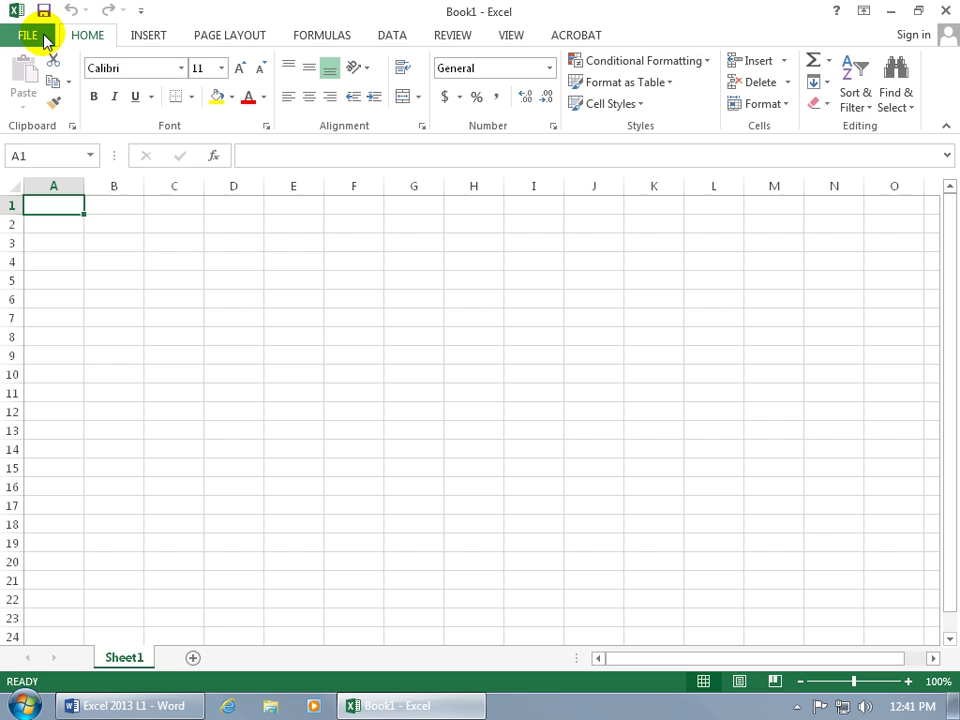
click(45, 40)
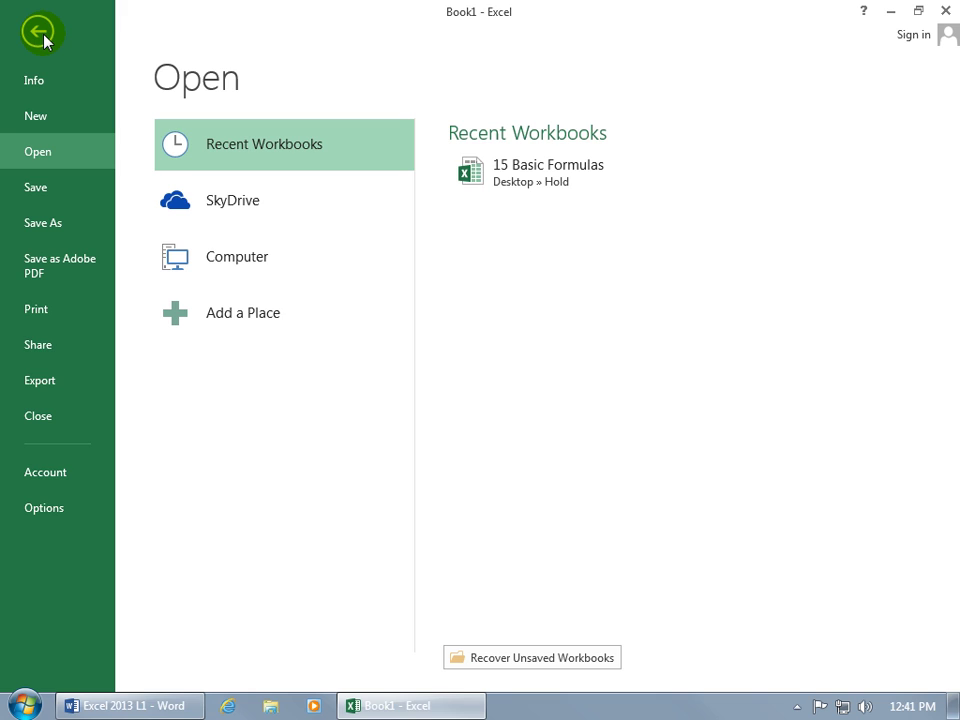
click(54, 511)
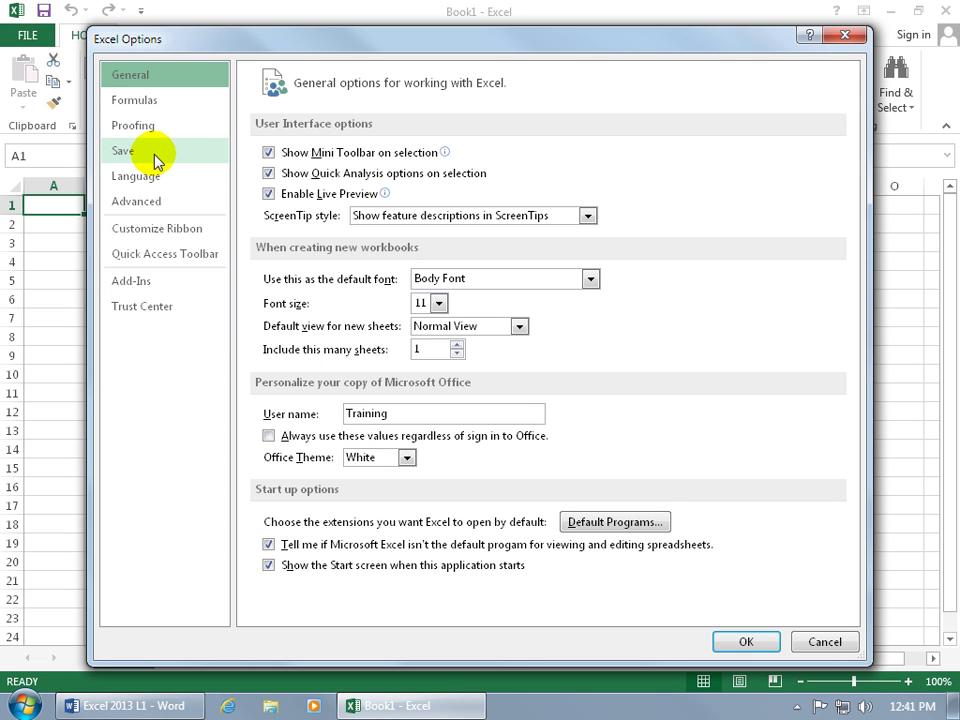
click(812, 638)
click(28, 34)
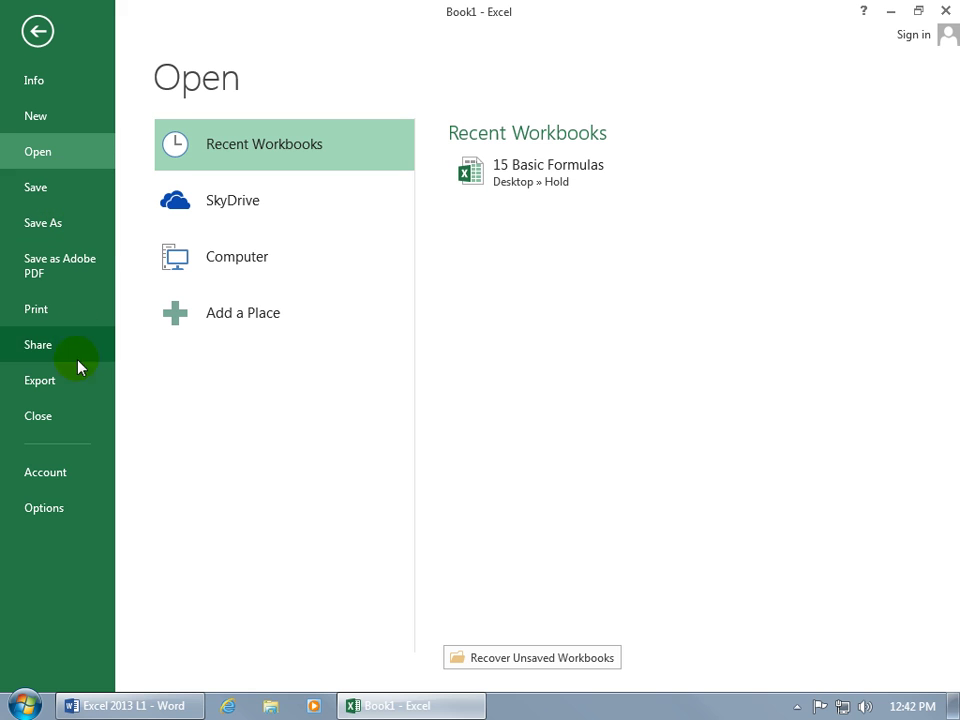
click(37, 33)
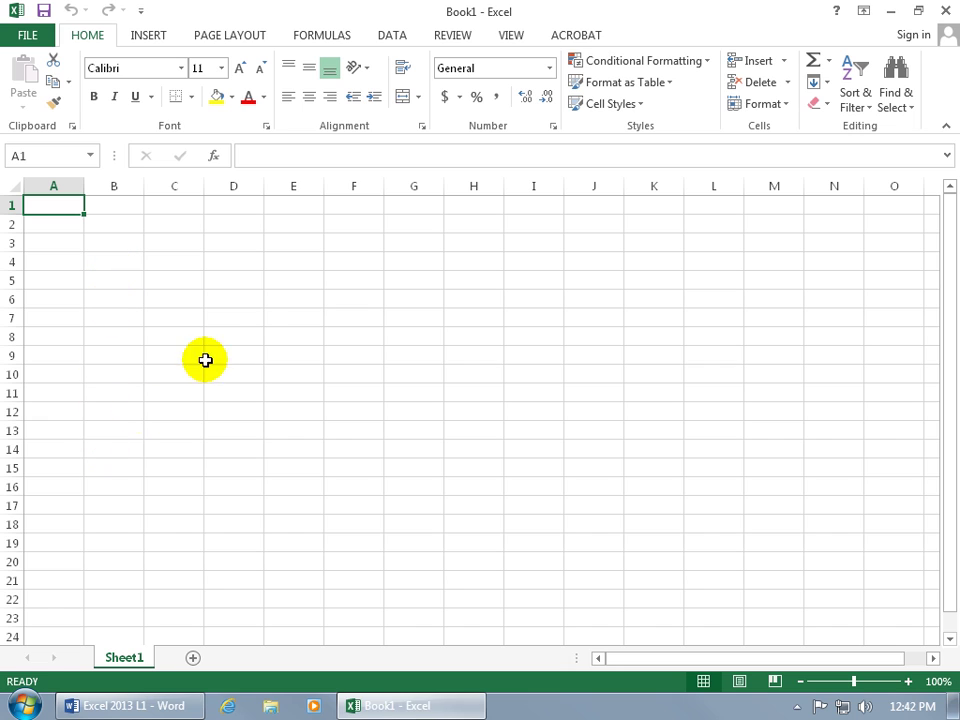
- Select cell E4 so the Name Box shows E4
click(290, 262)
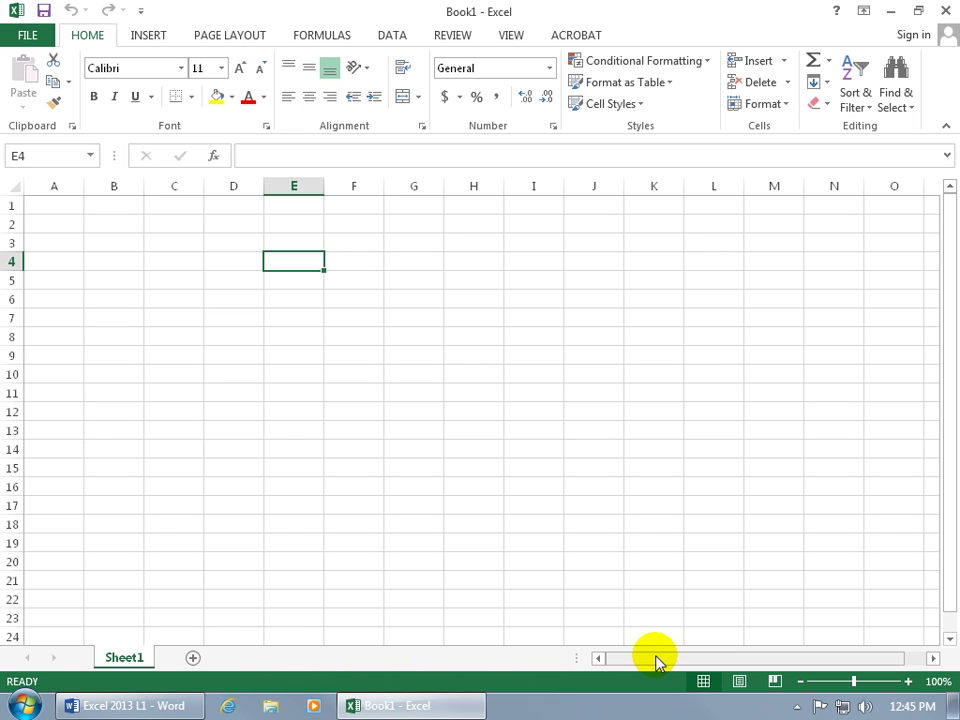
drag(656, 661, 634, 663)
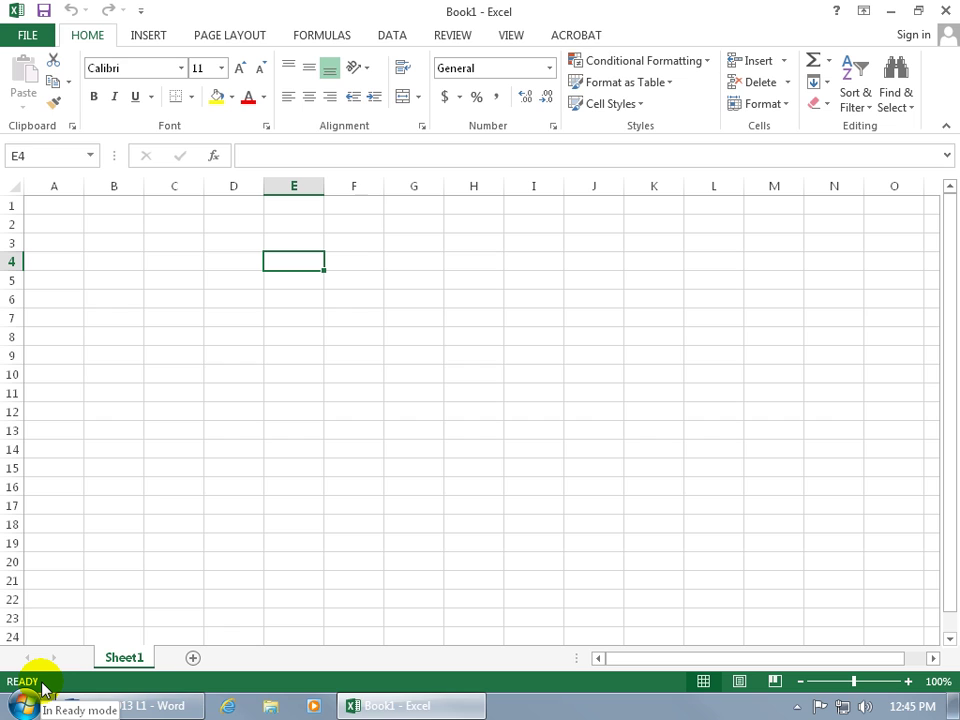
right_click(80, 686)
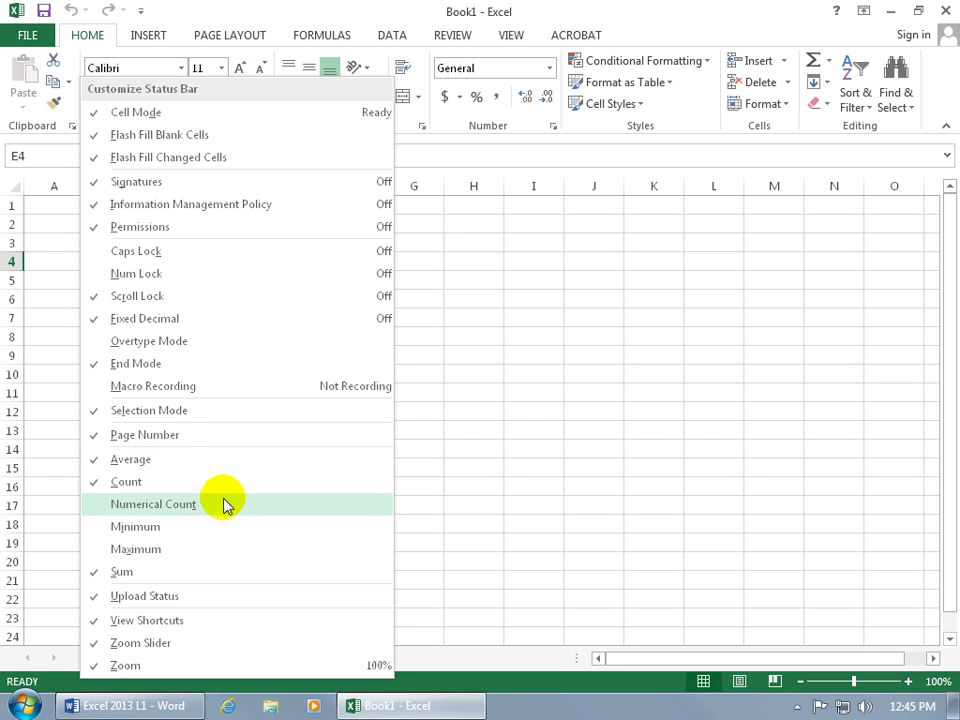
click(101, 462)
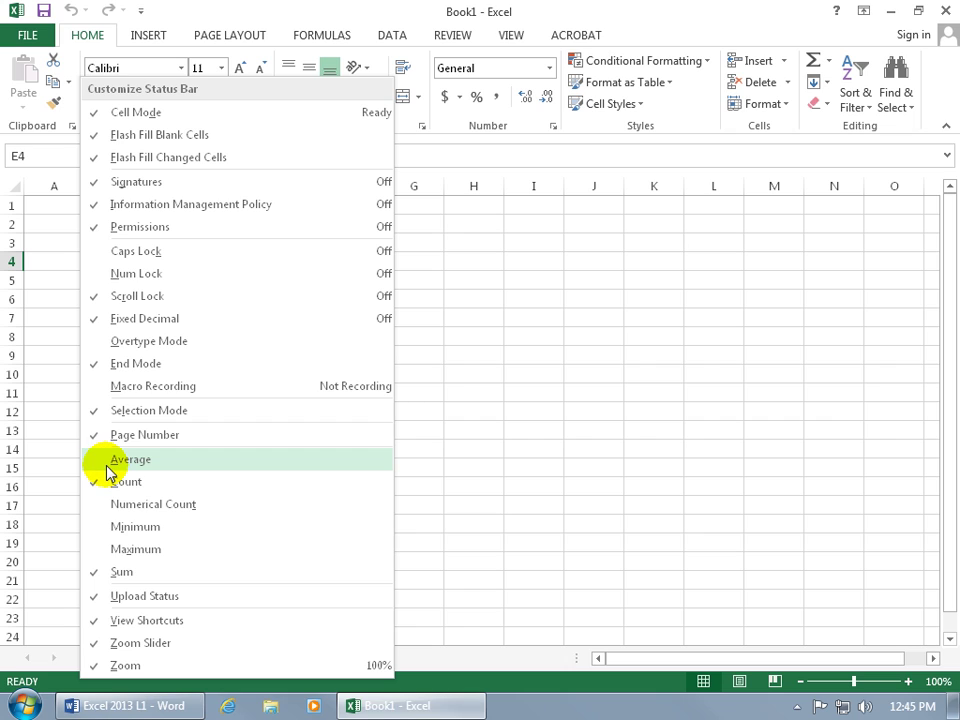
click(108, 462)
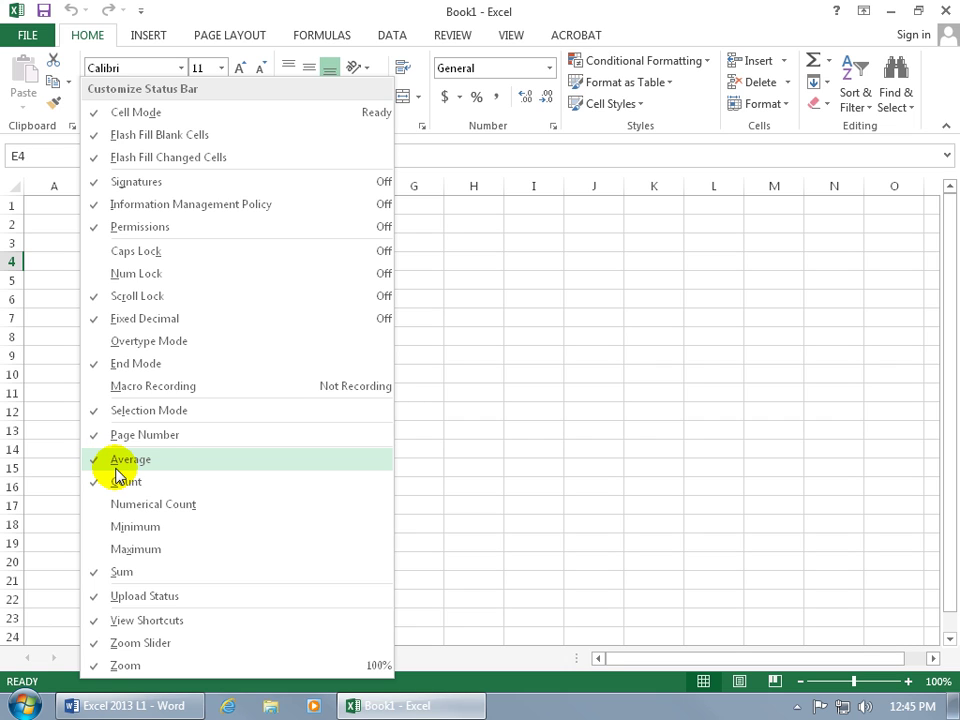
click(600, 687)
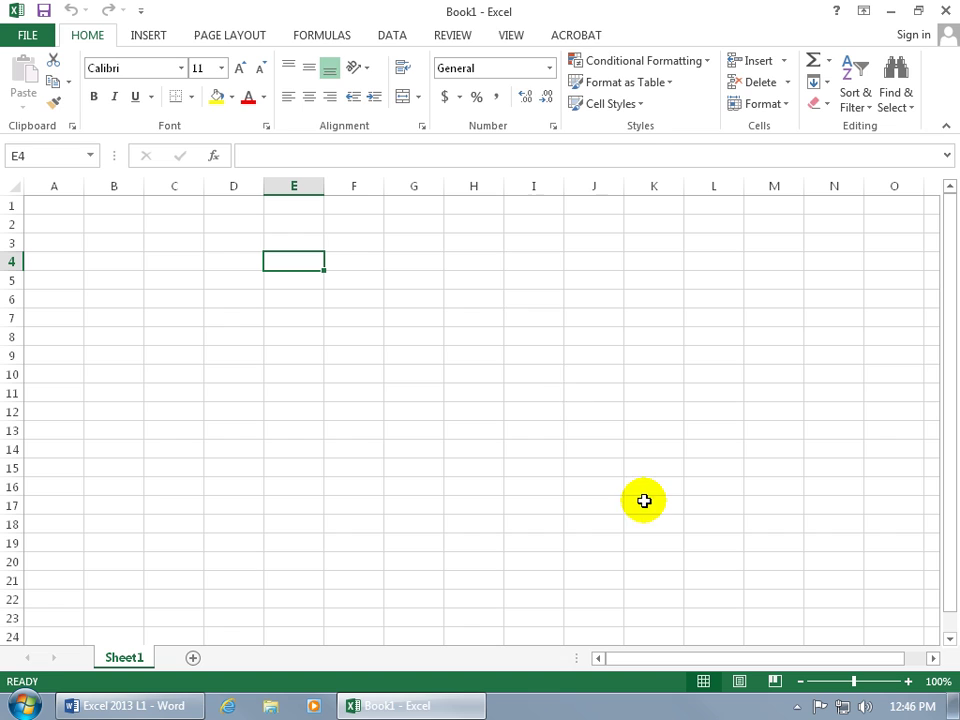
click(510, 36)
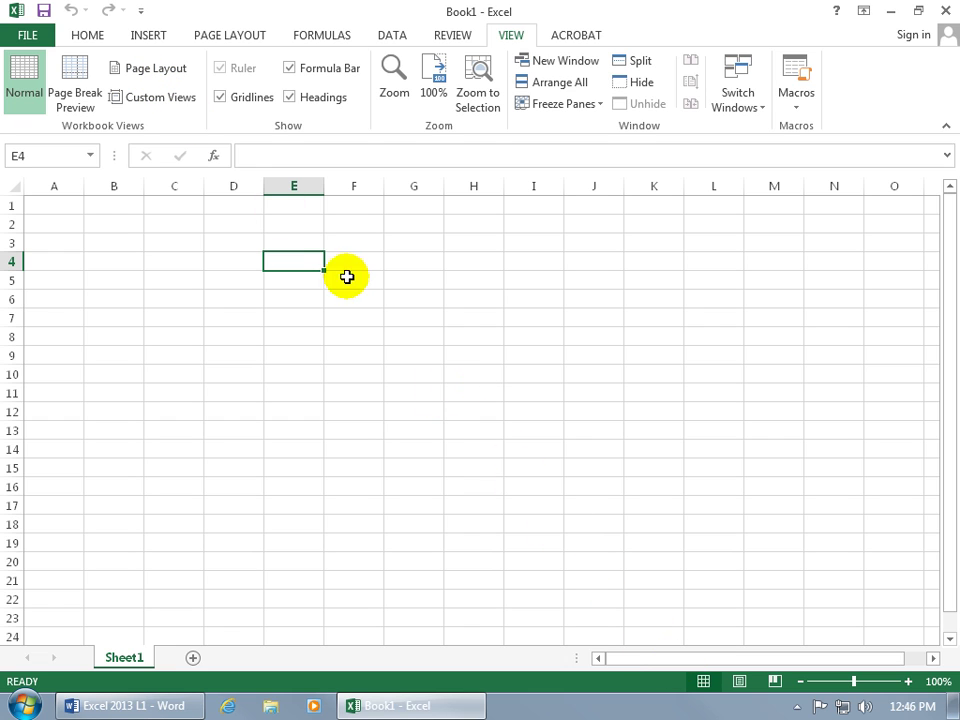
click(94, 37)
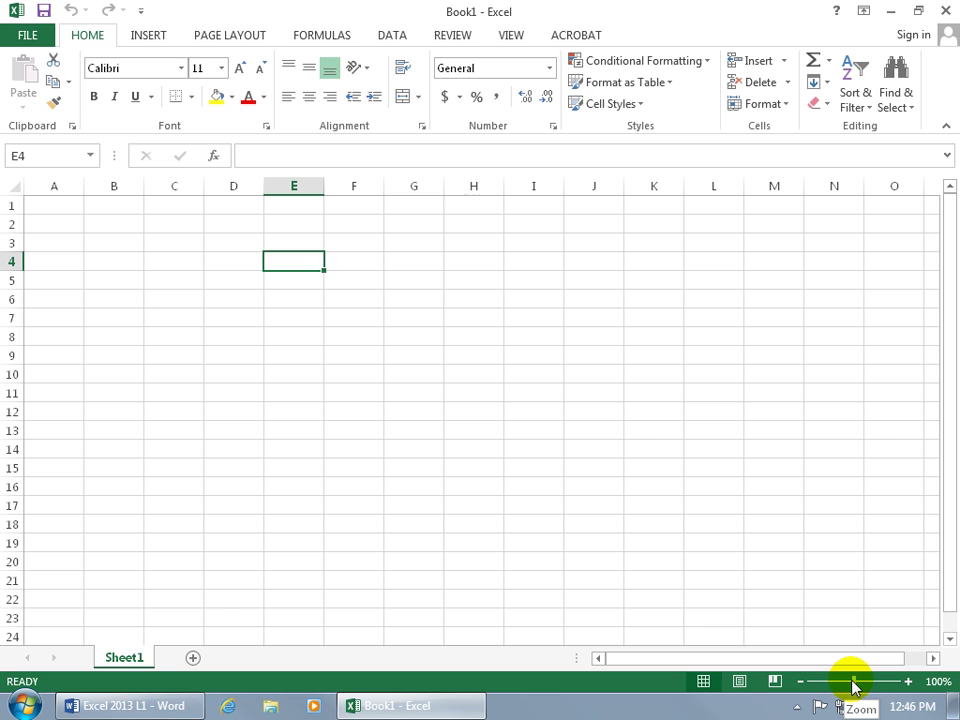
drag(852, 685, 865, 687)
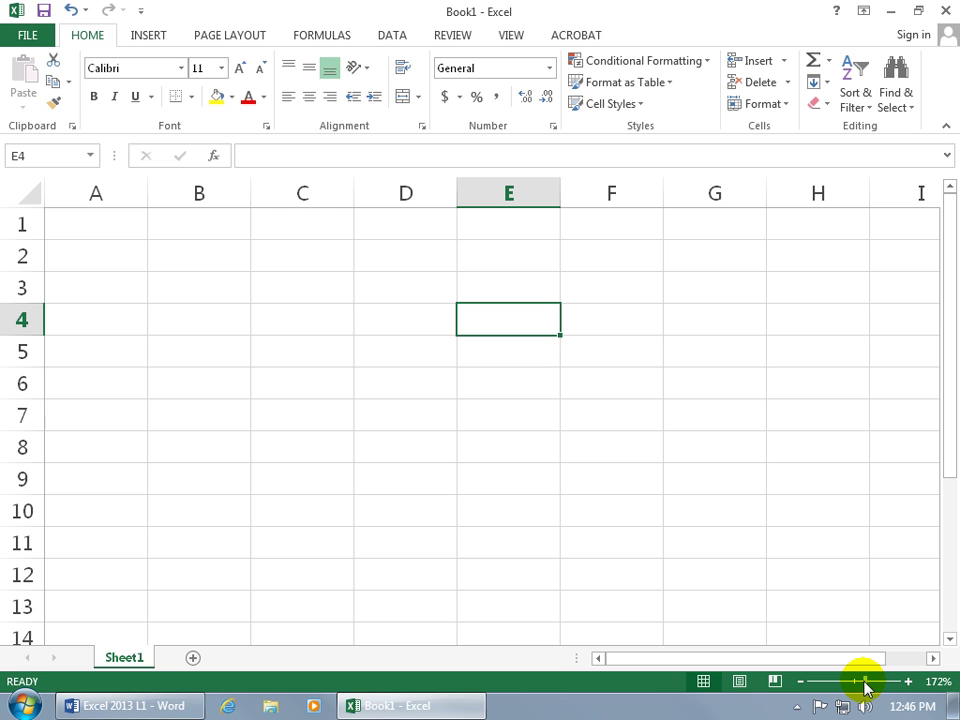
drag(865, 687, 855, 688)
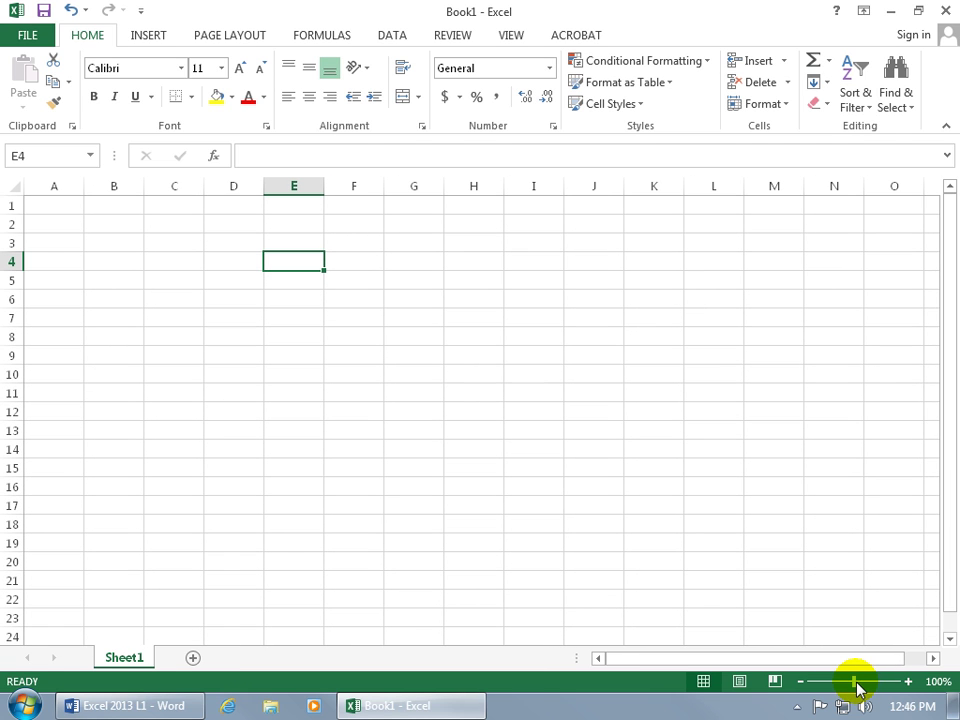